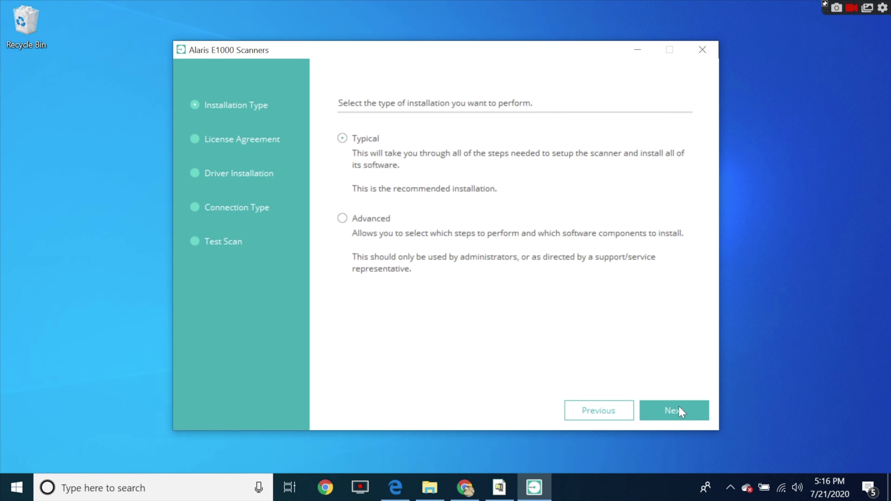
Step: Continue the Typical installation and start installing the E1000 scanner driver
click(675, 410)
click(675, 411)
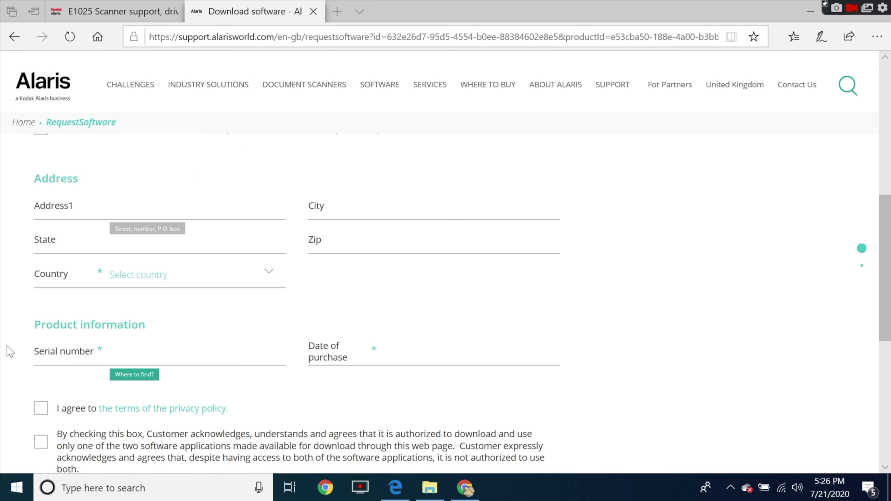
scroll(787, 308, down, 3)
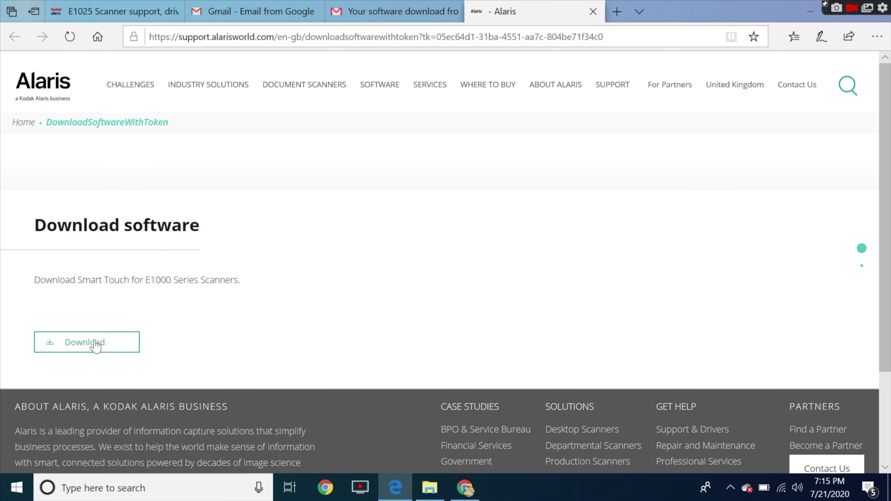
Step: Download the Smart Touch installer for E1000 Series Scanners from the support page
click(95, 344)
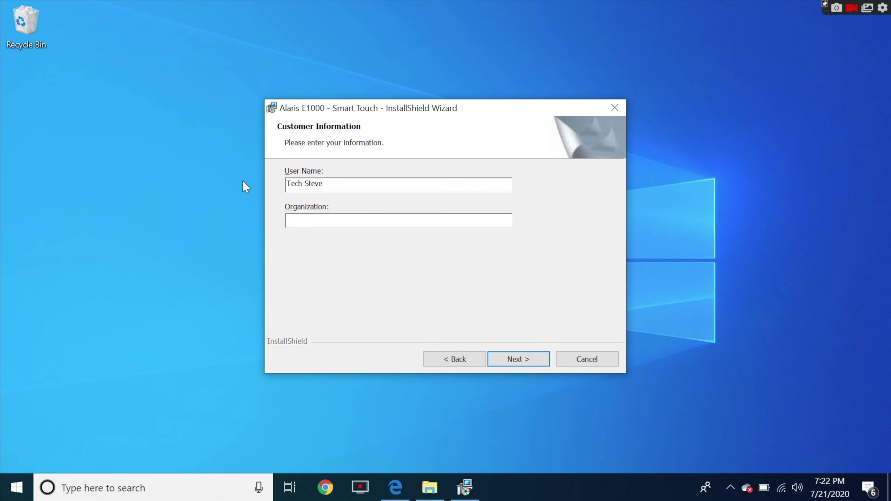
Step: Install Smart Touch and bring up its scan shortcut menu from the tray icon
click(518, 359)
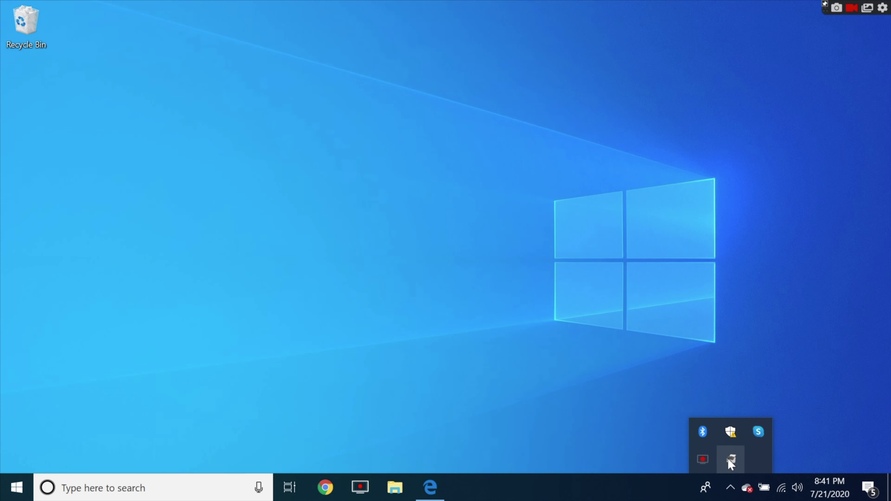
right_click(728, 459)
click(754, 358)
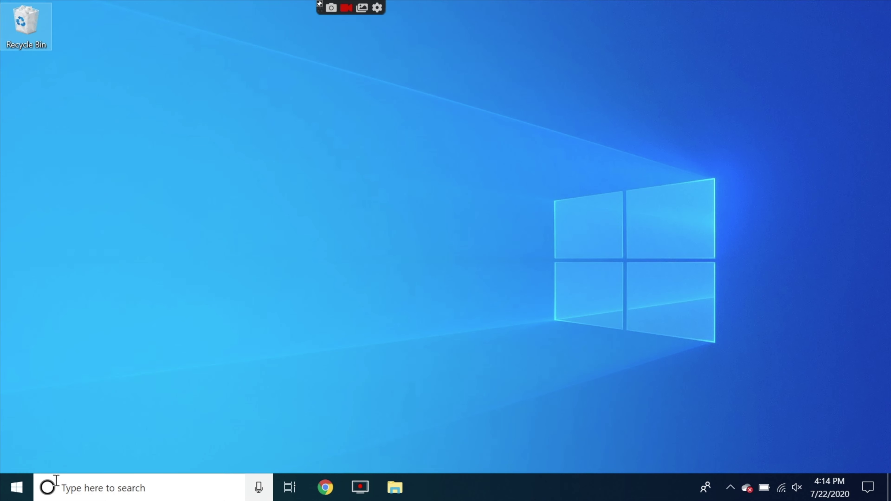
Step: Launch SVT Diagnostics (64 bit), connect with TWAINDSM, and open the E1035 driver Setup
click(17, 488)
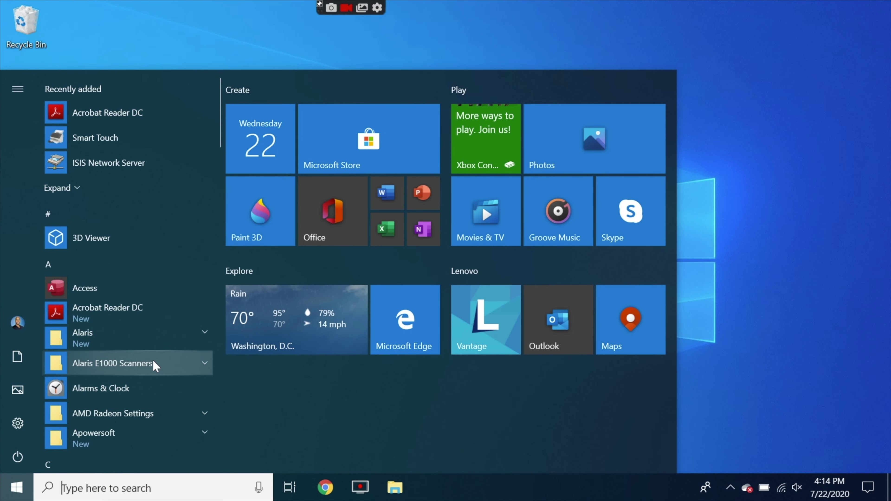
click(192, 365)
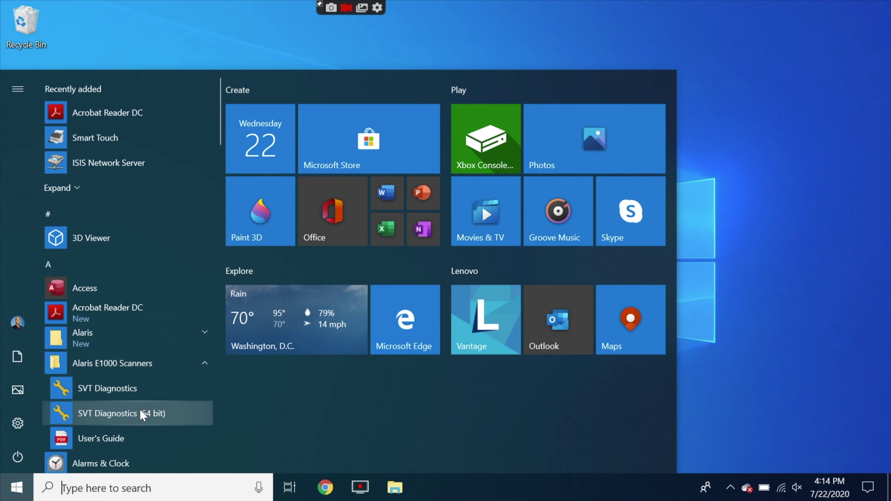
click(124, 410)
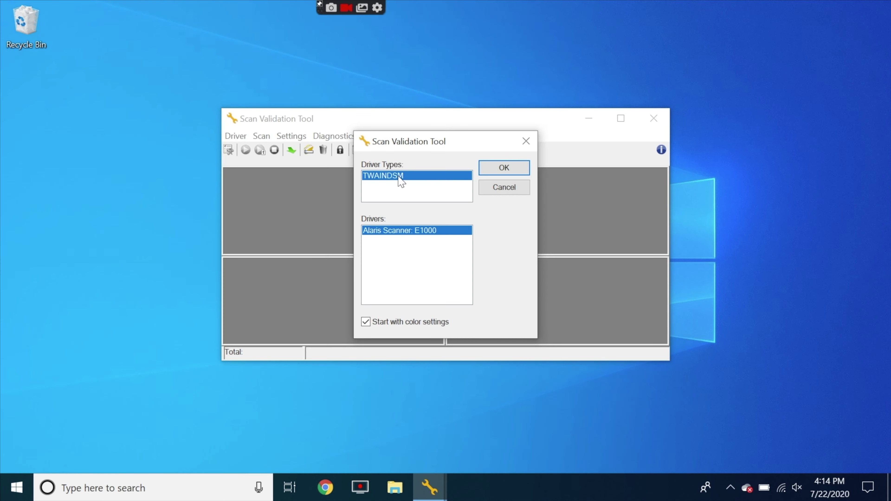
click(502, 169)
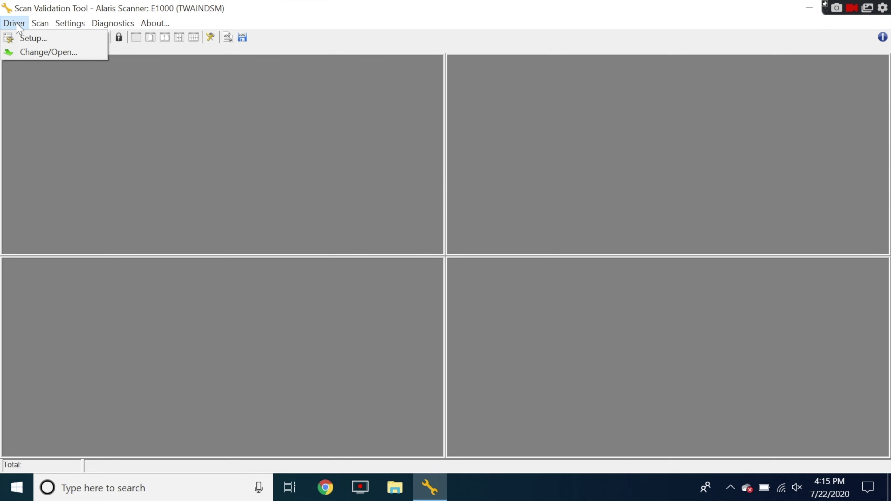
click(22, 38)
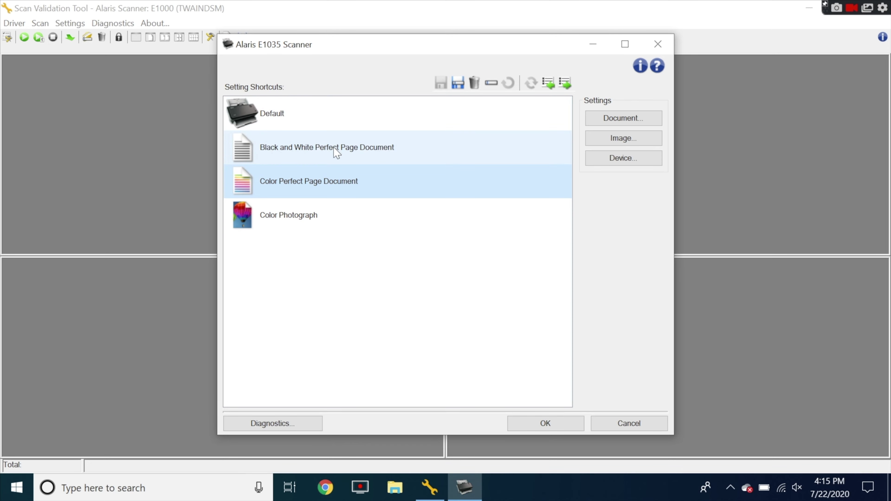
Step: Choose the Color Photograph setting shortcut and confirm the scanner settings with OK
click(294, 221)
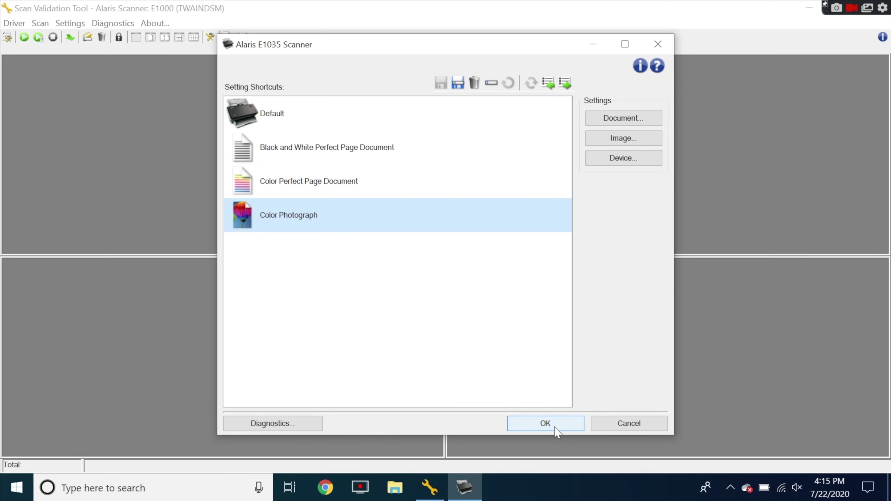
click(549, 423)
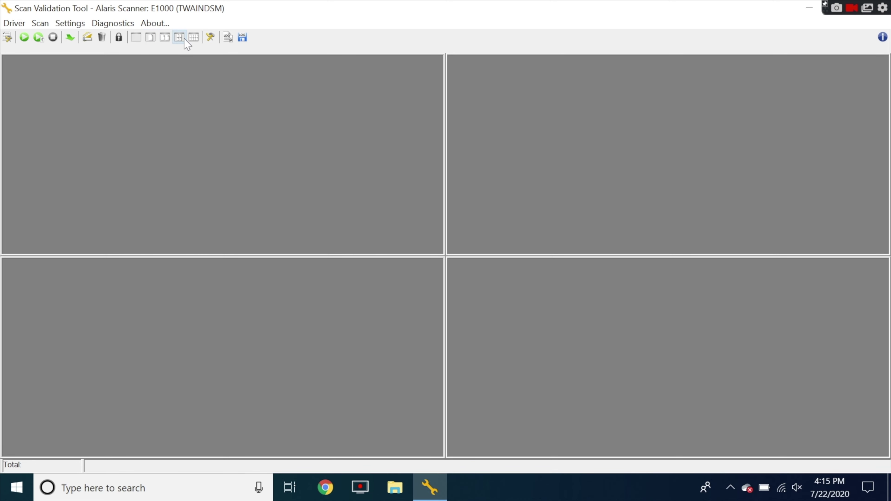
Step: Switch the preview to eight panes, then back to the four-pane layout
click(194, 37)
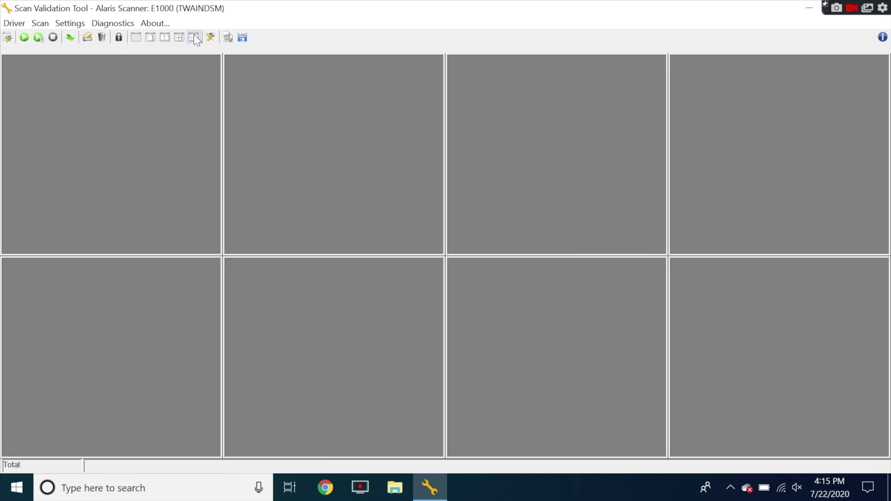
click(179, 37)
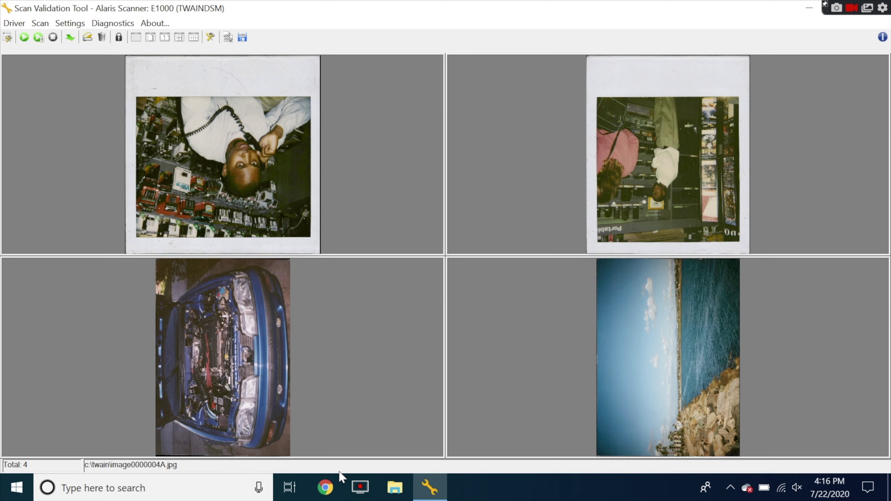
Step: Minimize SVT and open C:\twain in a maximized File Explorer window
click(808, 8)
click(396, 491)
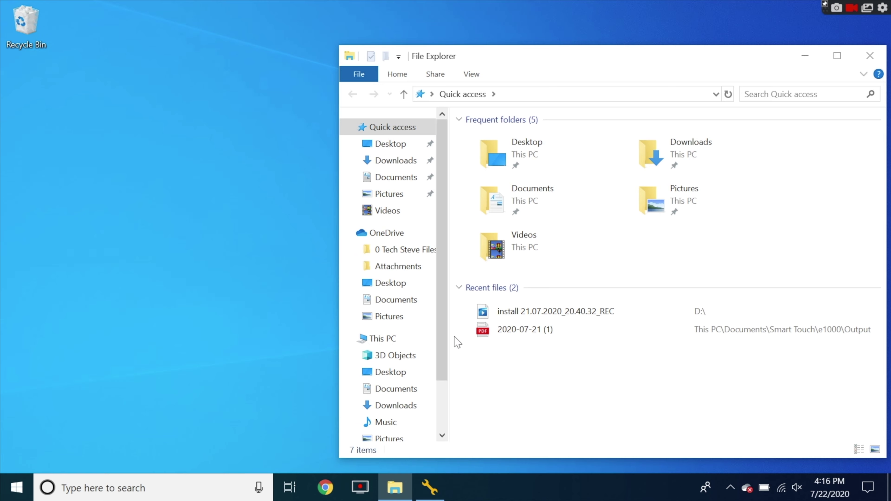
scroll(390, 316, down, 3)
click(398, 394)
double_click(487, 169)
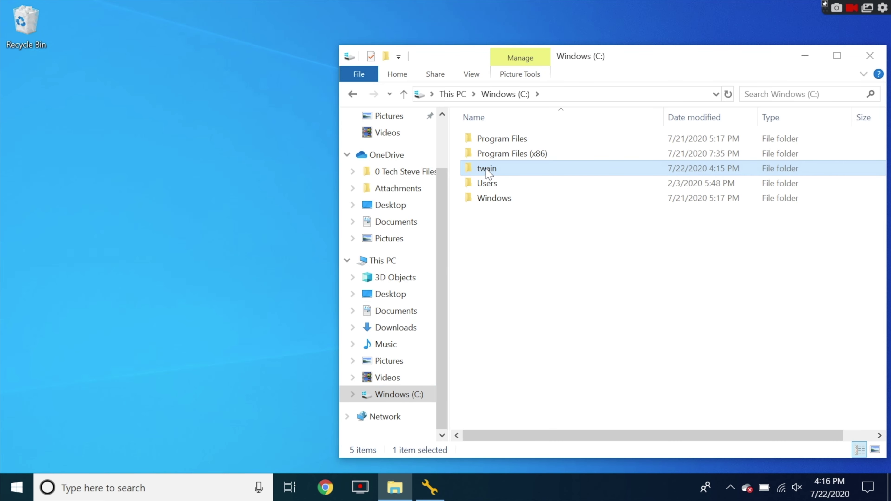
click(838, 56)
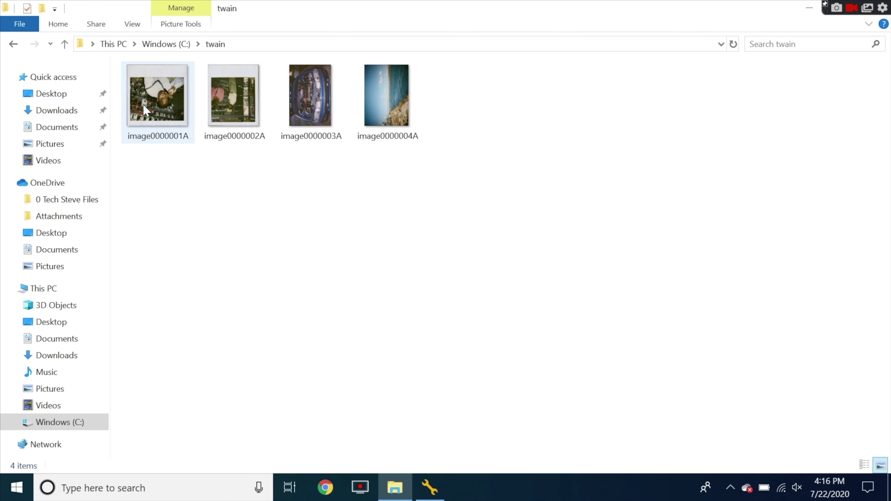
Step: Open image0000001A and rotate it twice, then rotate image0000002A once
double_click(155, 99)
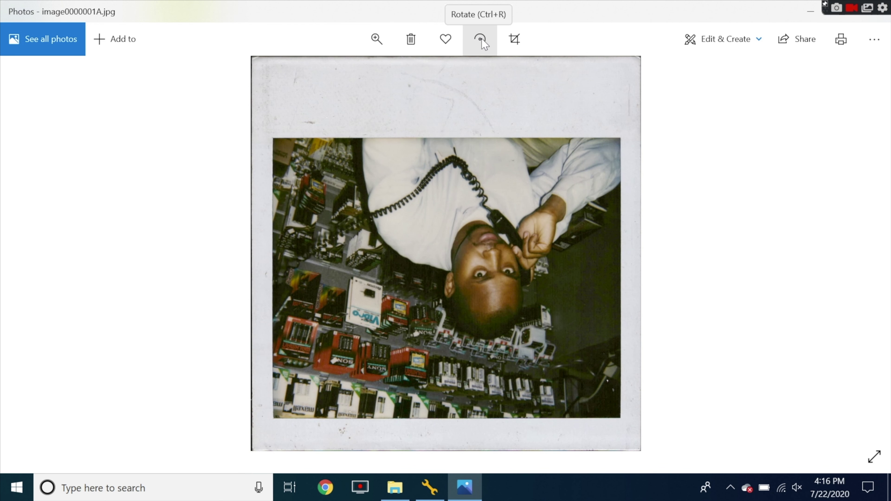
click(482, 37)
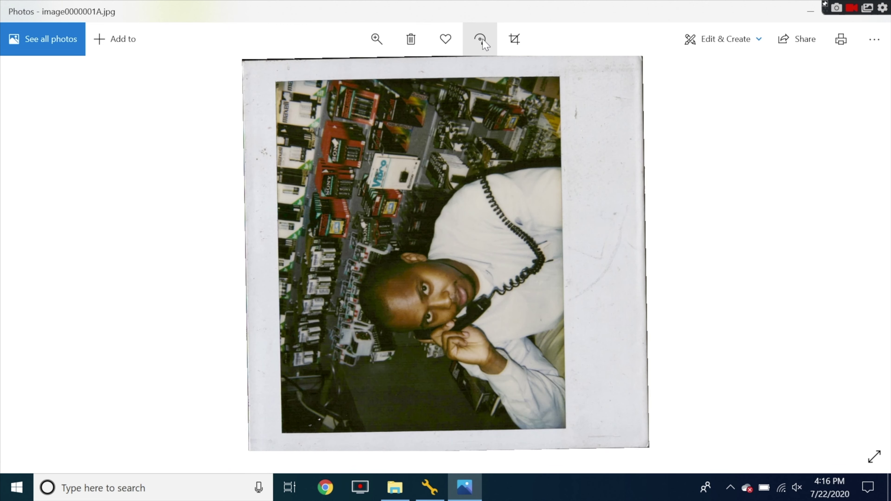
click(482, 39)
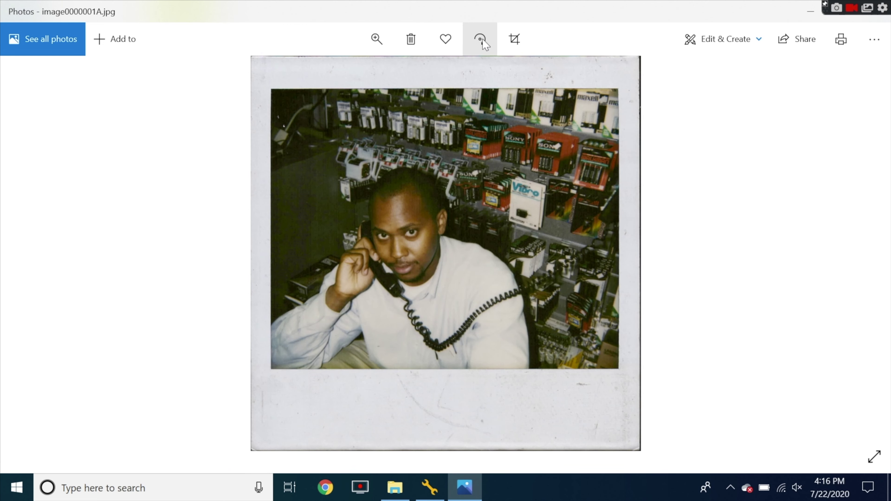
click(858, 253)
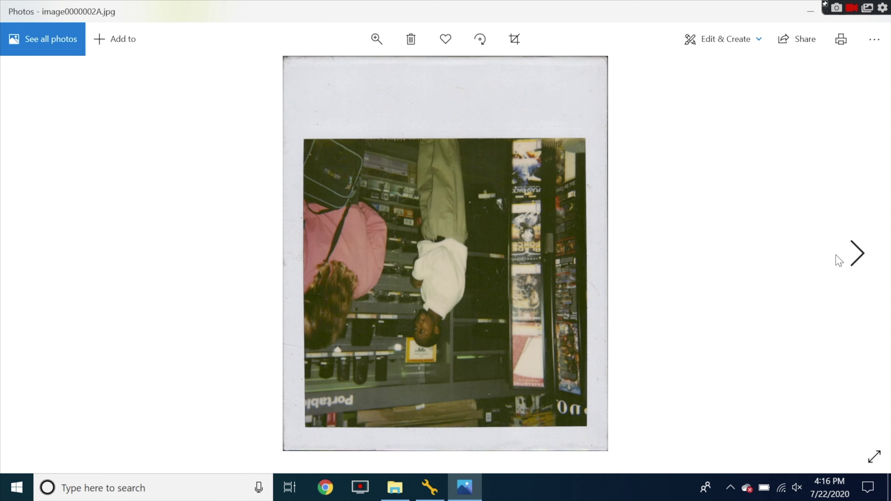
click(482, 41)
click(483, 41)
Step: Skip ahead to the seaside photo and open it in the Edit editor
click(858, 254)
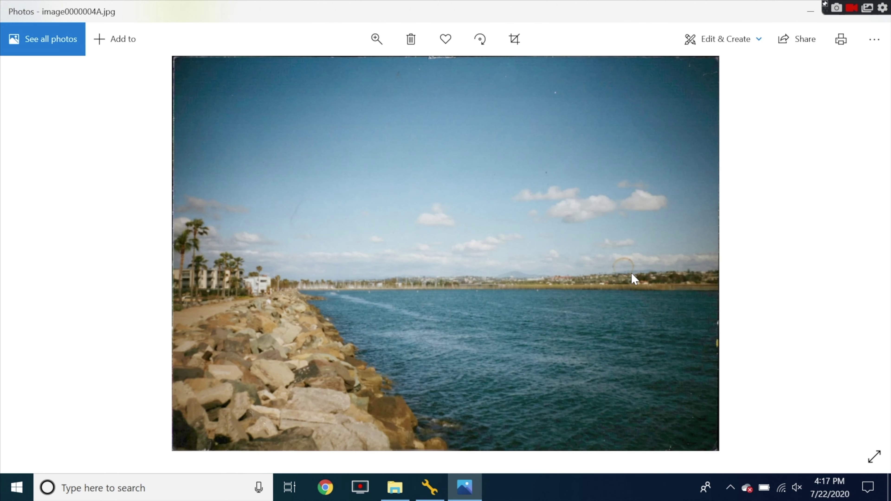
click(745, 35)
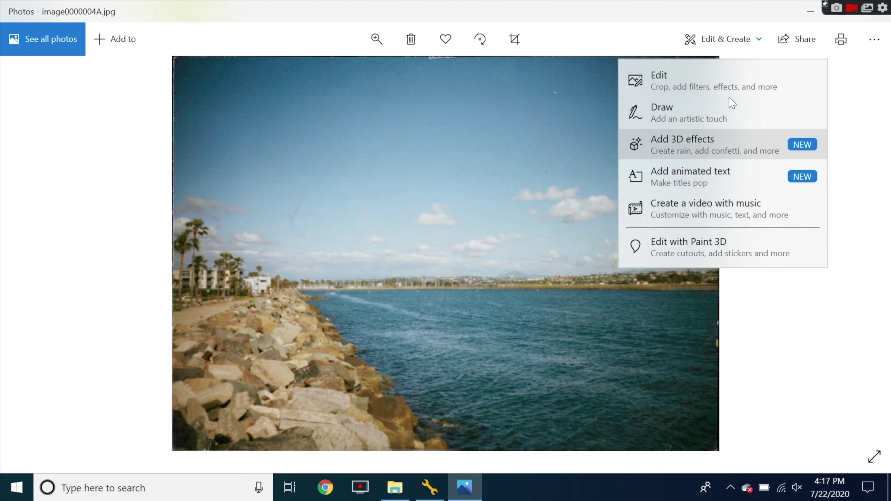
click(684, 80)
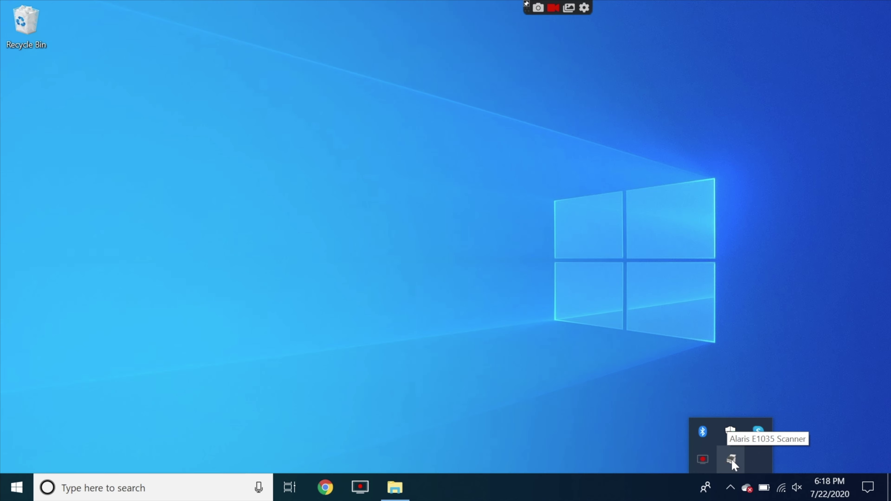
Step: Open the Smart Touch shortcut list from the Alaris E1035 Scanner tray icon
click(733, 462)
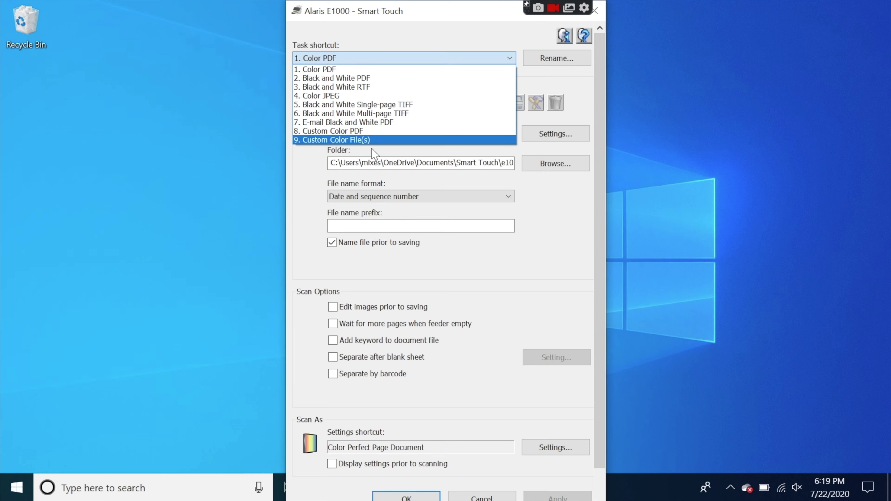
Step: Keep Color PDF, check the Destination list, and show the SharePoint, Web Mail and Custom Application options
click(391, 35)
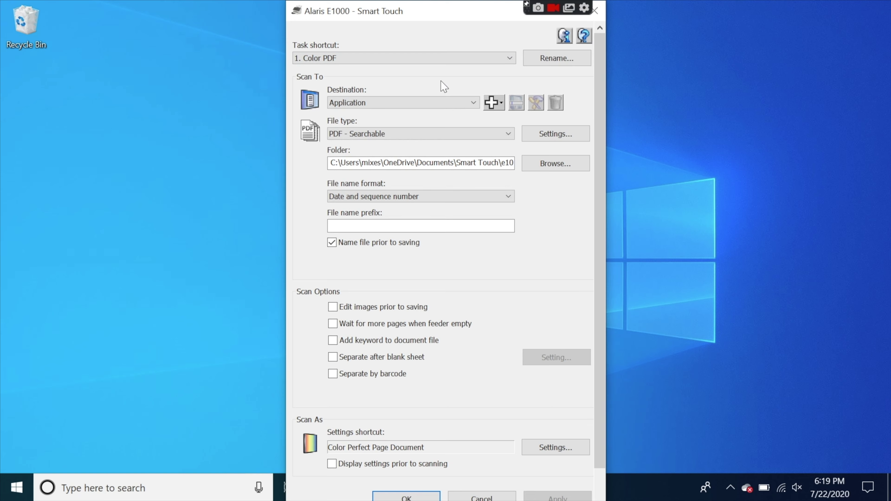
click(474, 102)
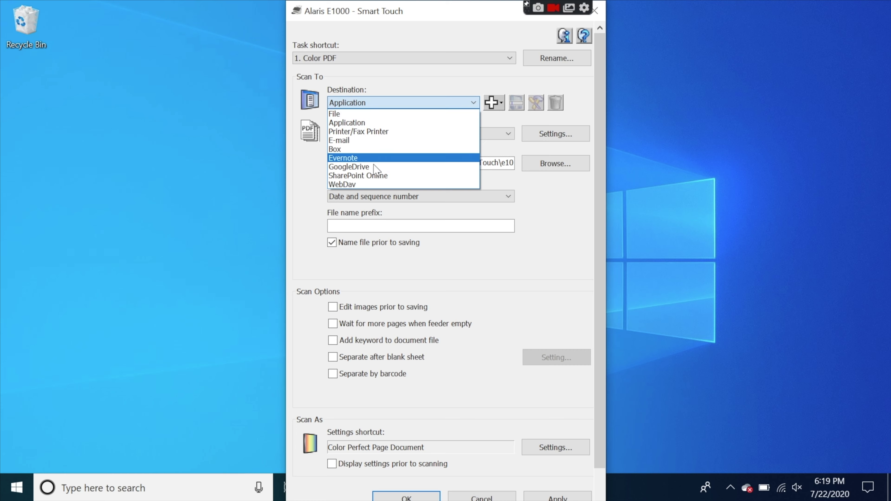
click(492, 102)
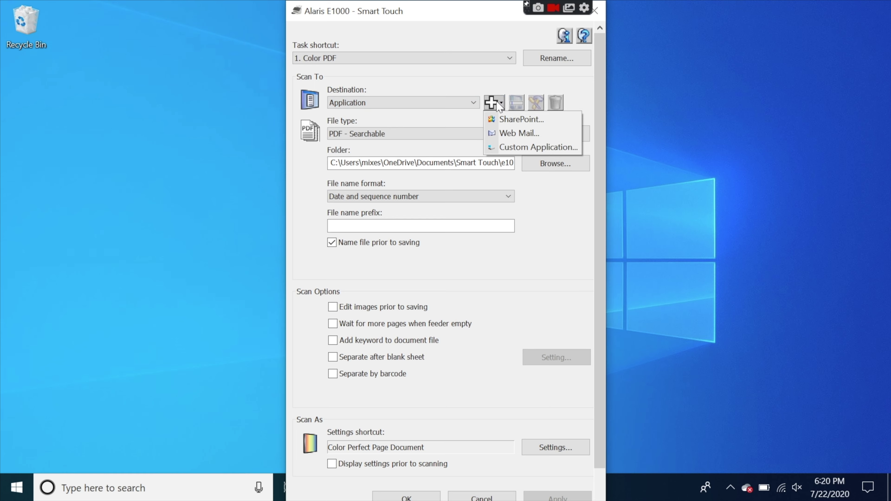
Step: Cancel the SharePoint destination, leave the file type as is, and open the Alaris E1035 Scanner settings
click(515, 120)
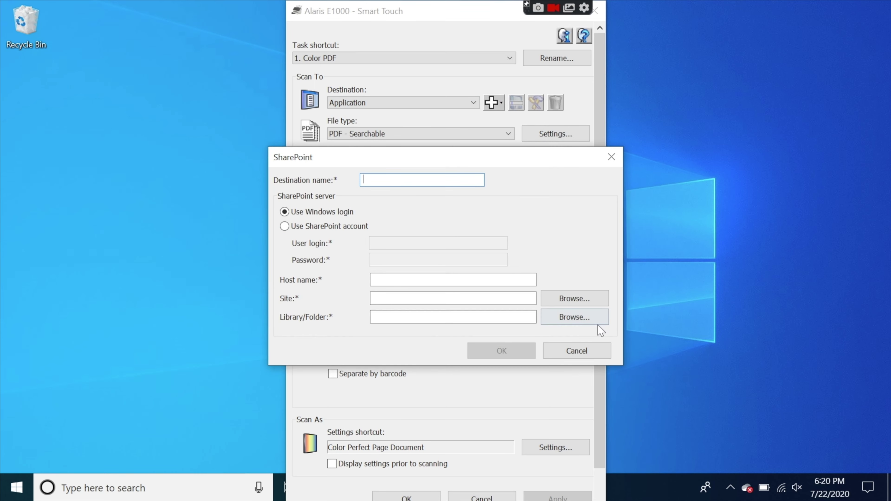
click(576, 351)
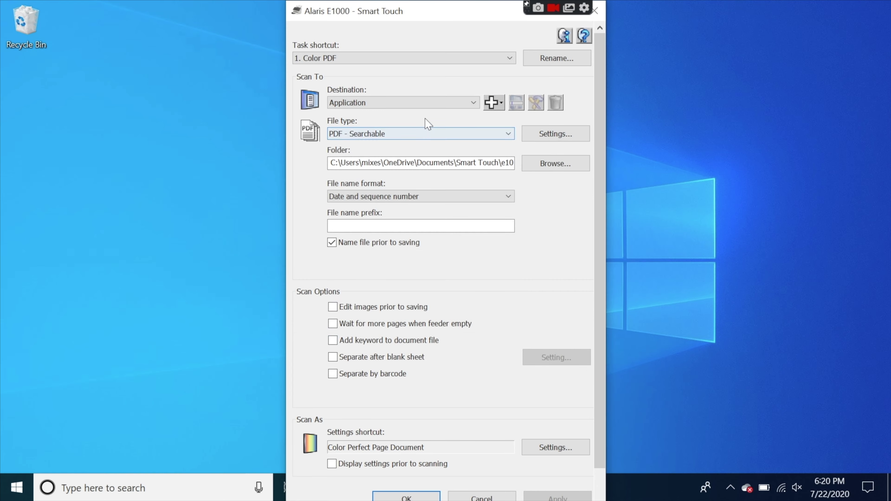
click(420, 135)
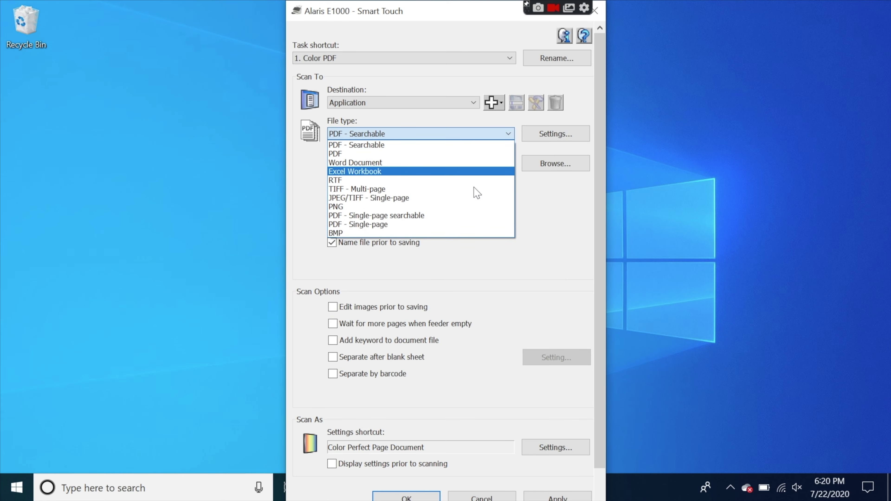
click(555, 447)
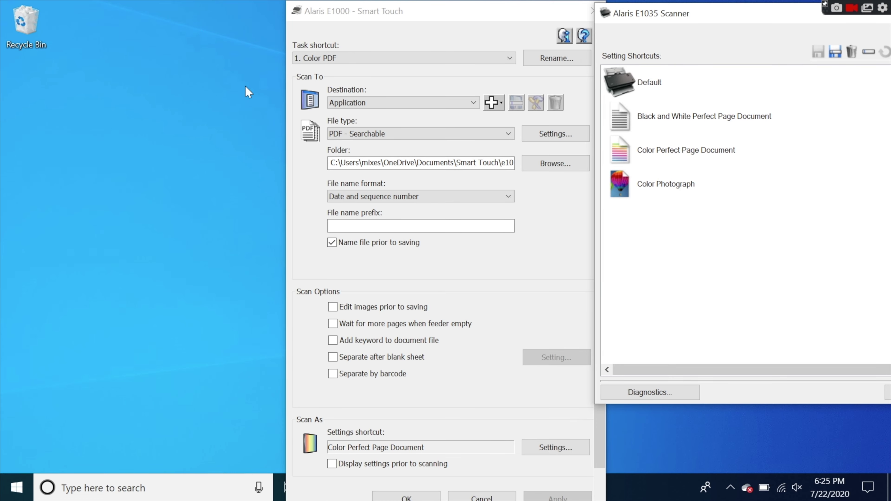
Step: Center the scanner settings window and confirm the document feeder stays on Two Sided scanning
drag(696, 14, 266, 72)
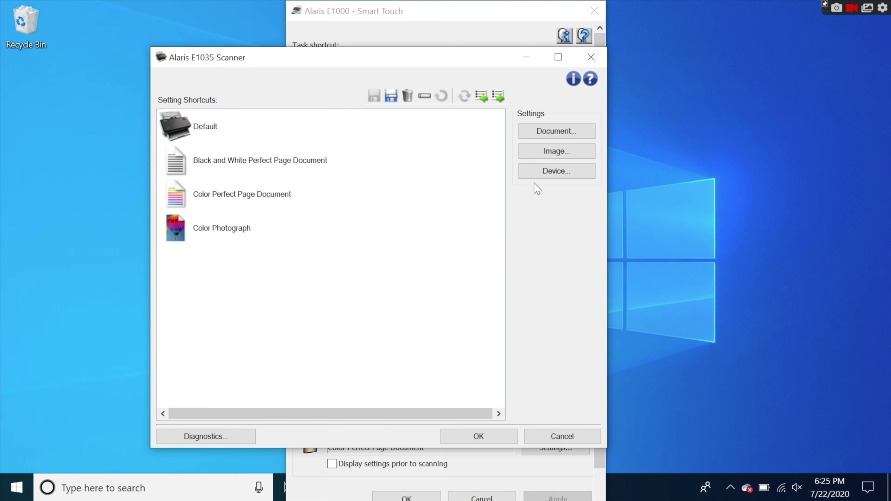
click(553, 132)
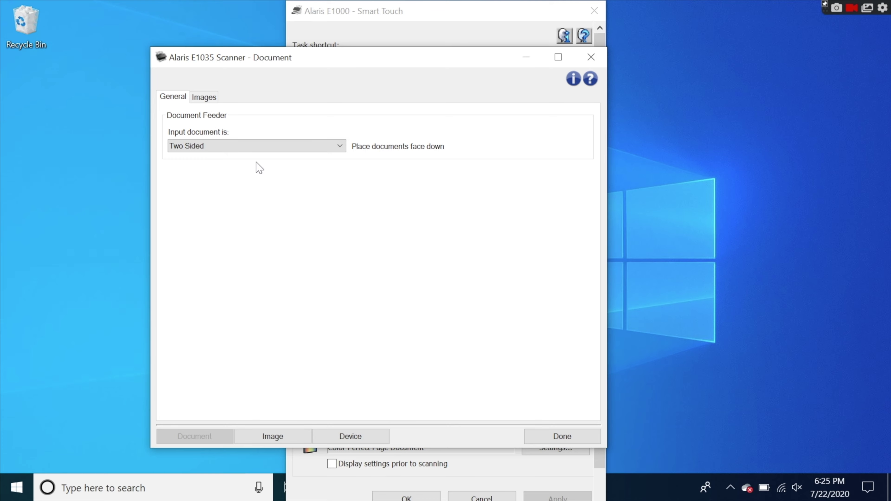
click(245, 150)
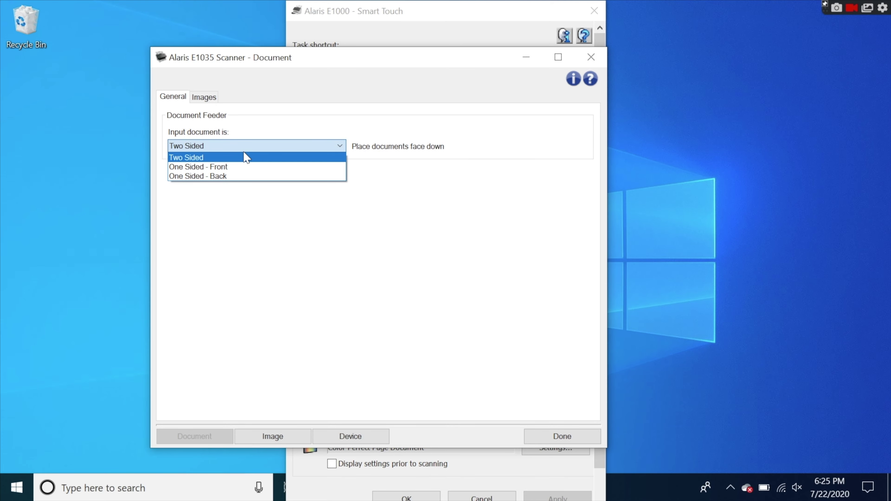
click(246, 157)
Step: Keep the image settings at Color (24-bit), Text with Graphics and 200 dpi
click(204, 97)
click(270, 436)
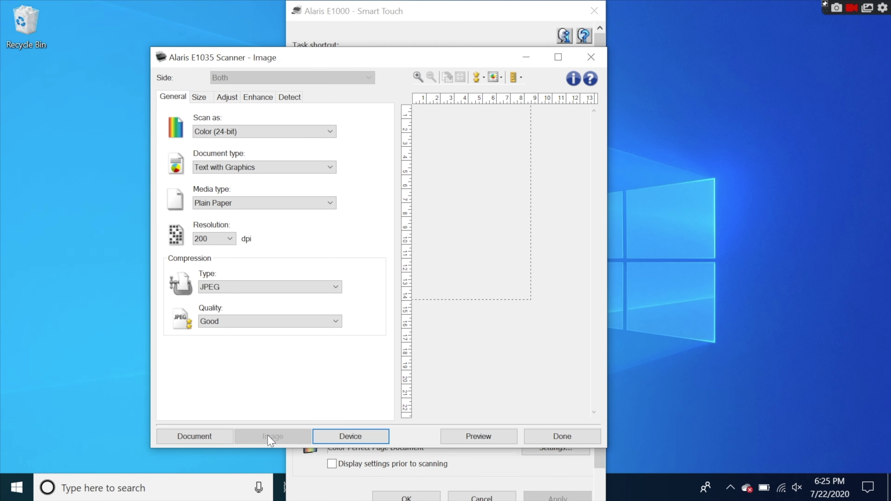
click(243, 130)
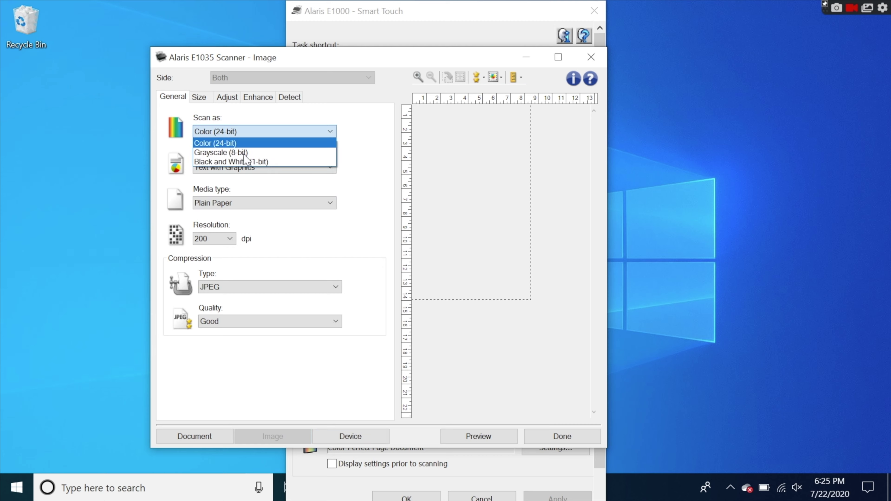
click(318, 131)
click(232, 170)
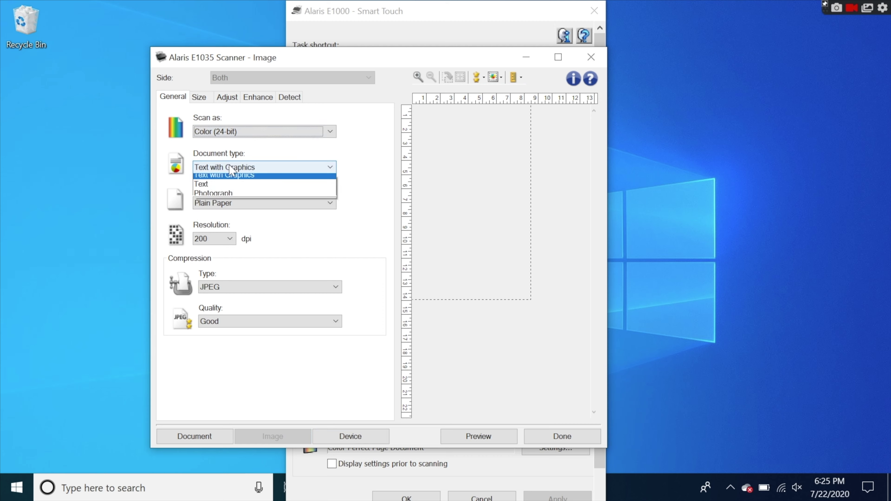
click(233, 177)
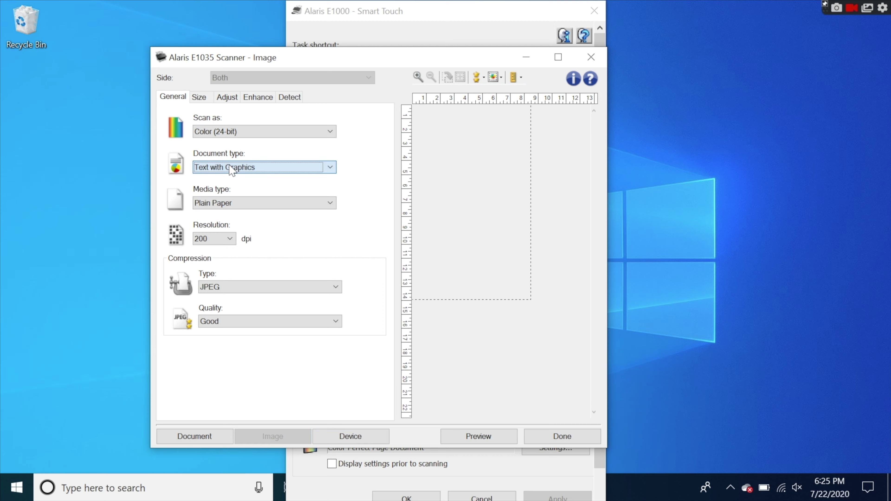
click(230, 240)
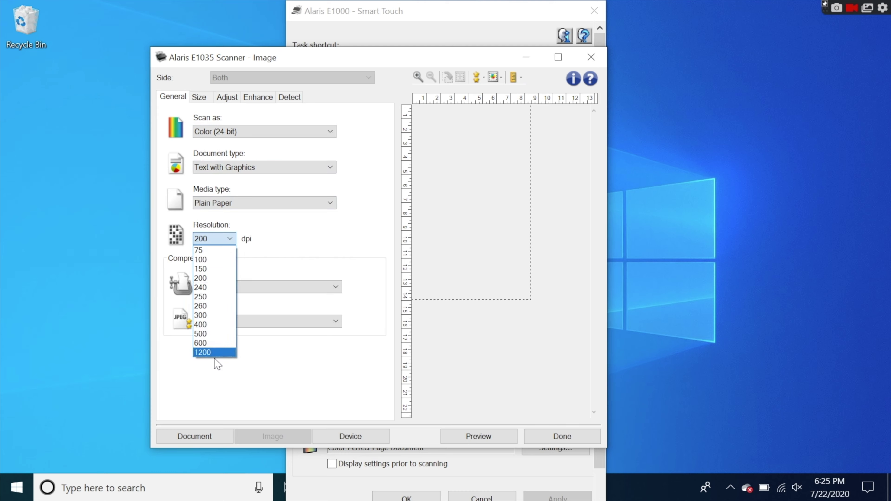
click(200, 98)
Step: Review the Size, Adjust, Enhance and Detect tabs, then switch to the Device settings
click(199, 98)
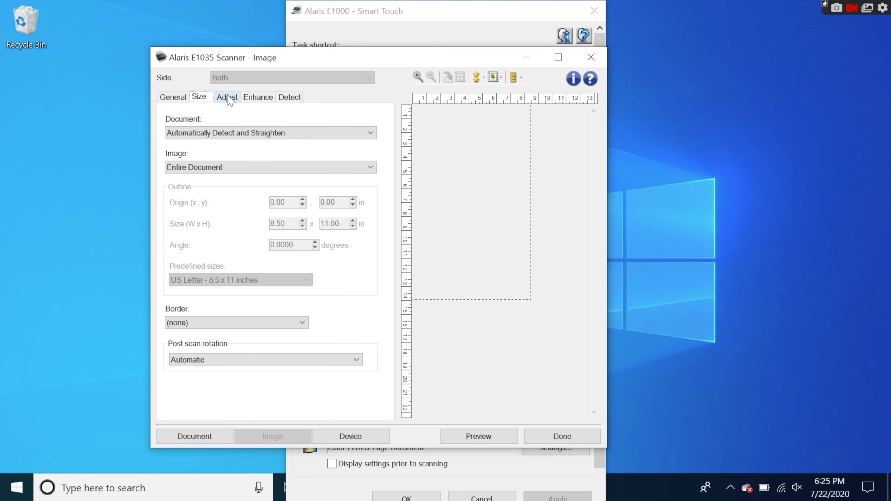
click(229, 98)
click(260, 100)
click(293, 100)
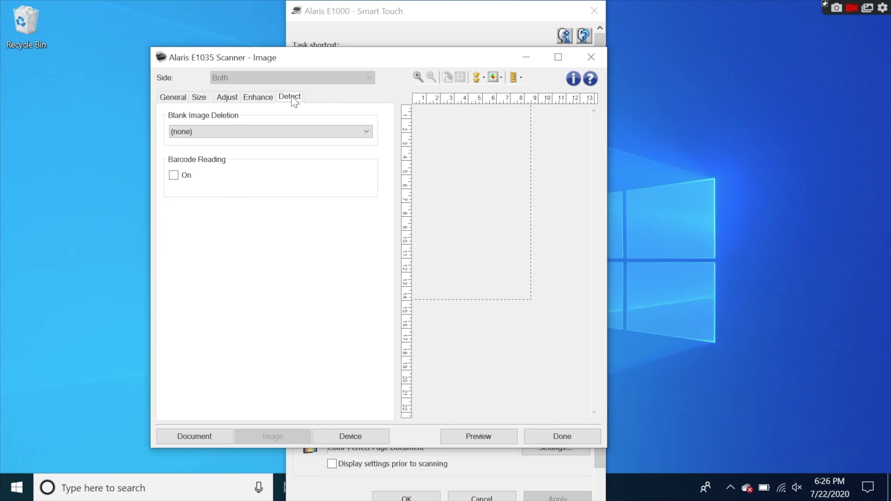
click(352, 435)
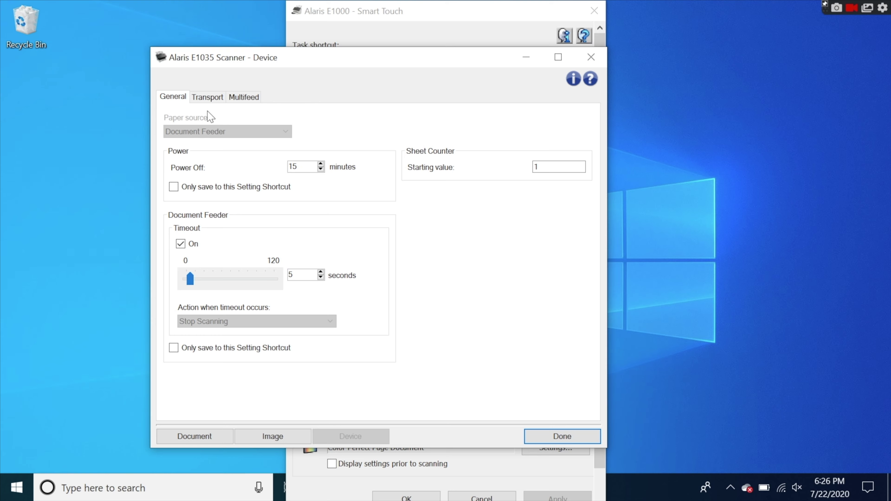
Step: Review the Transport, Multifeed and General device option tabs
click(207, 98)
click(244, 97)
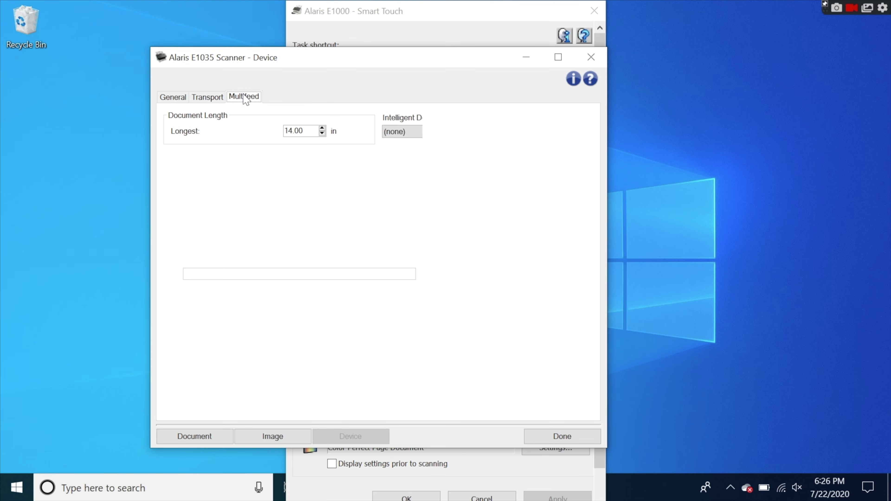
click(172, 97)
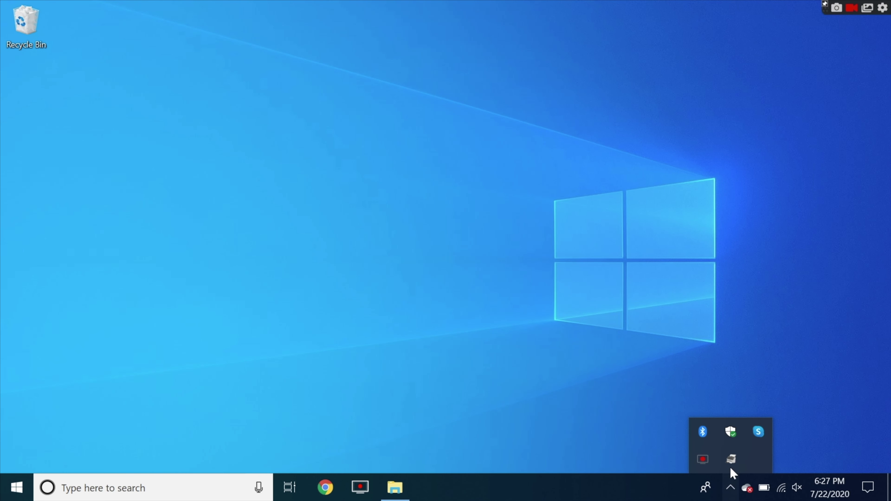
Step: Scan with the 2. Black and White PDF shortcut and open the result in Adobe Acrobat Reader DC
right_click(736, 465)
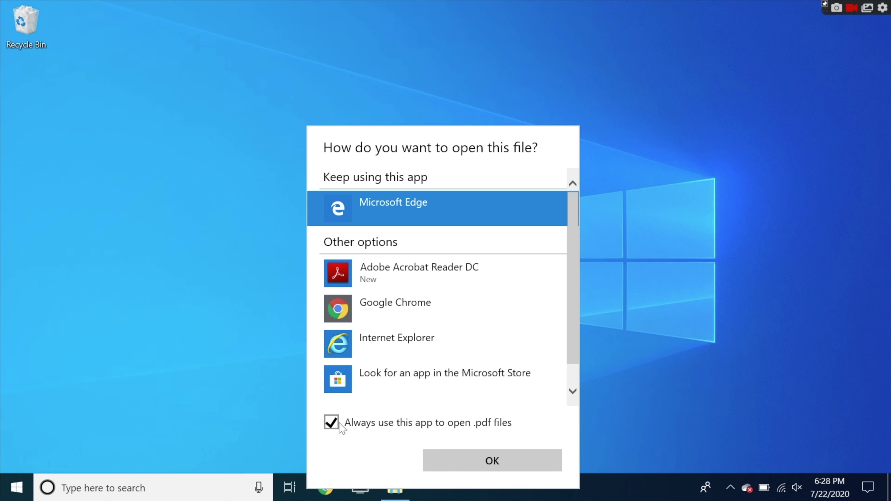
click(413, 275)
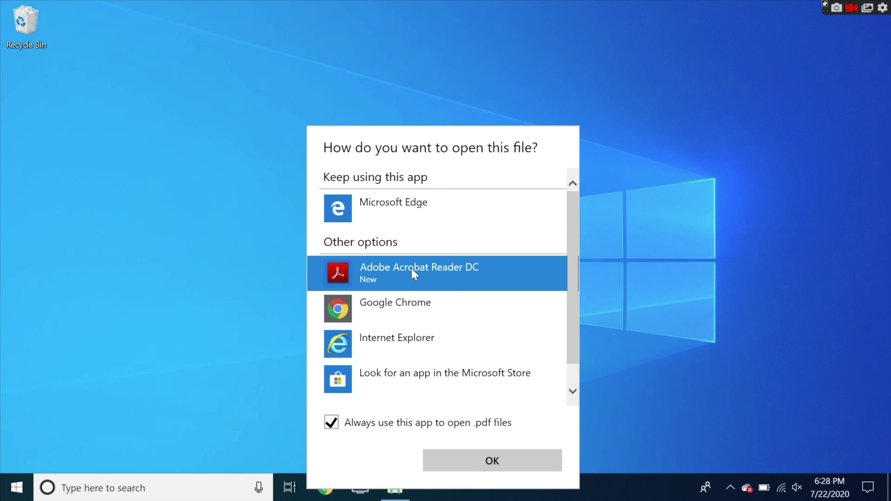
click(487, 460)
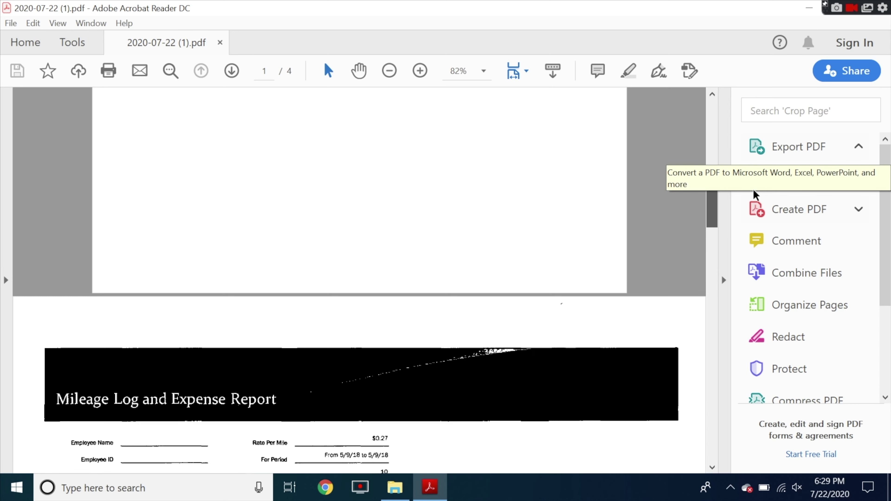